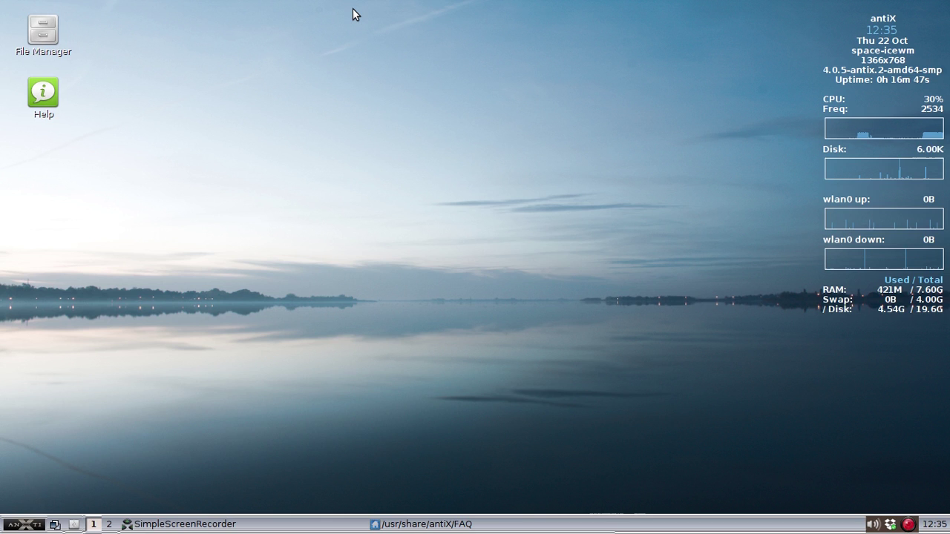
- Launch Synaptic Package Manager from the search launcher and enter the administrator password
click(25, 527)
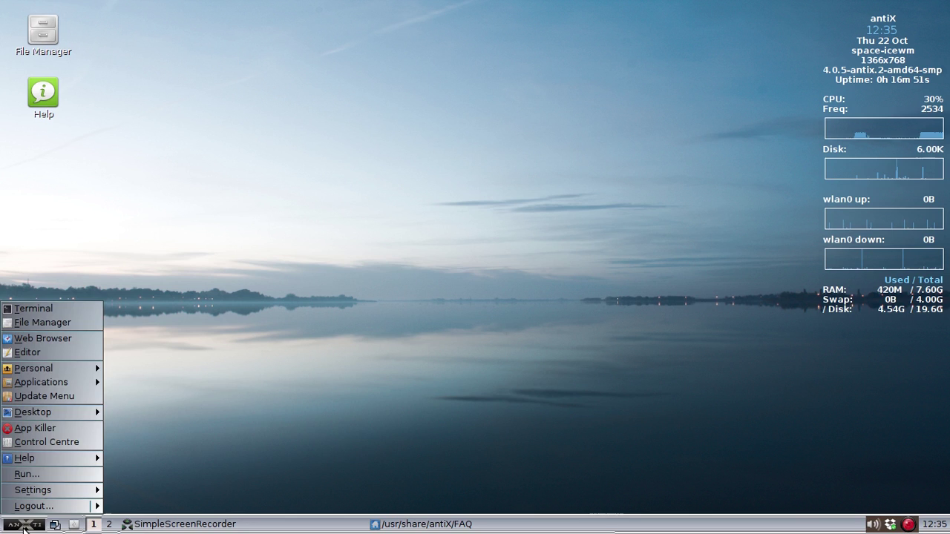
click(25, 528)
key(ctrl+space)
text(syn)
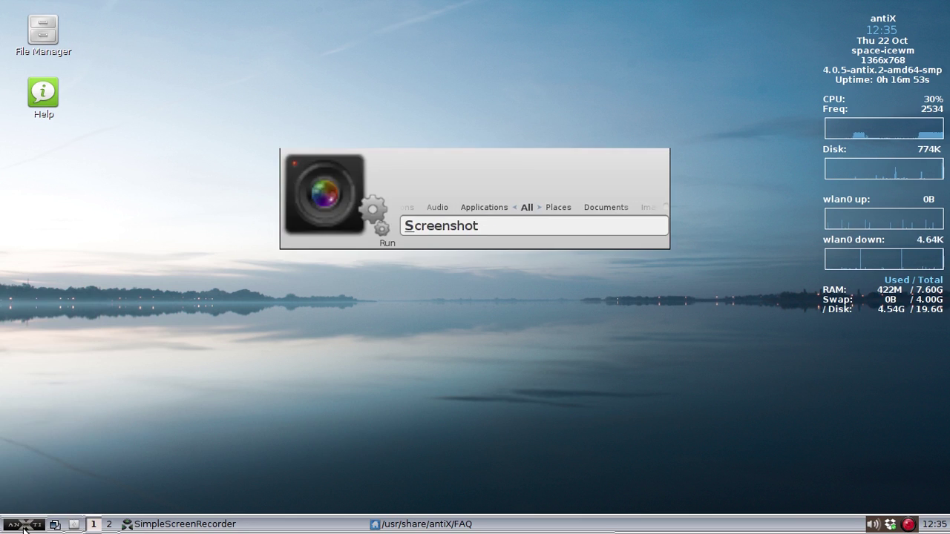
key(Return)
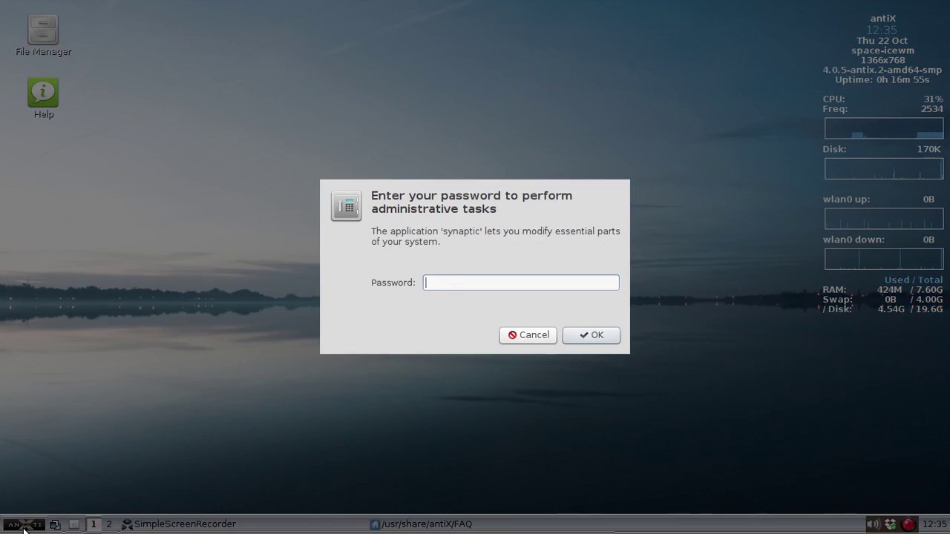
text(demo)
key(Return)
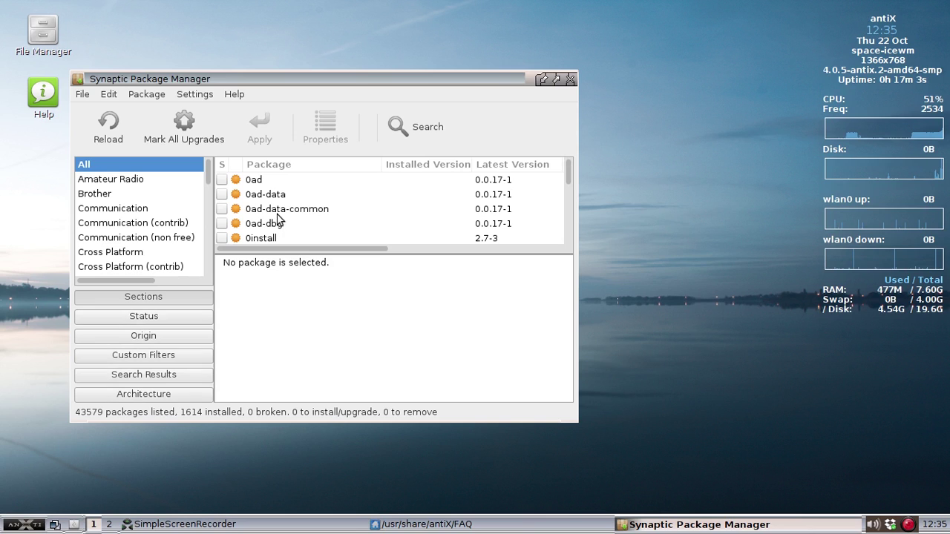
- Mark 1-to-1-assistance-antix for installation, accept its required dependencies, and apply the changes
click(271, 210)
text(1)
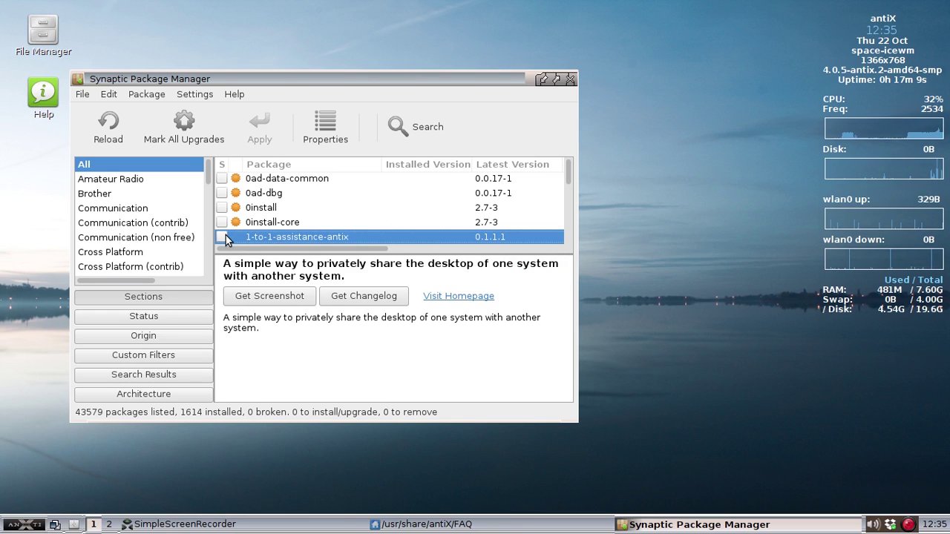
click(226, 236)
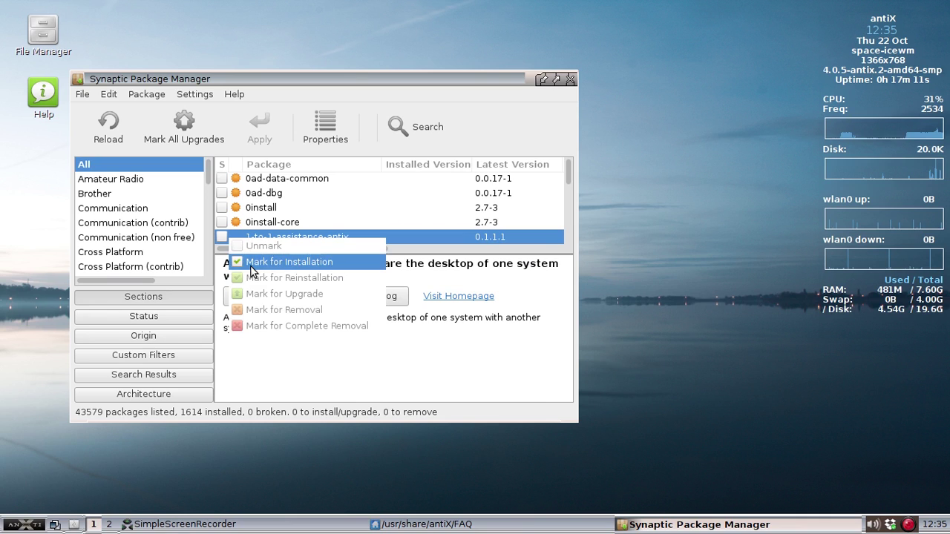
click(252, 268)
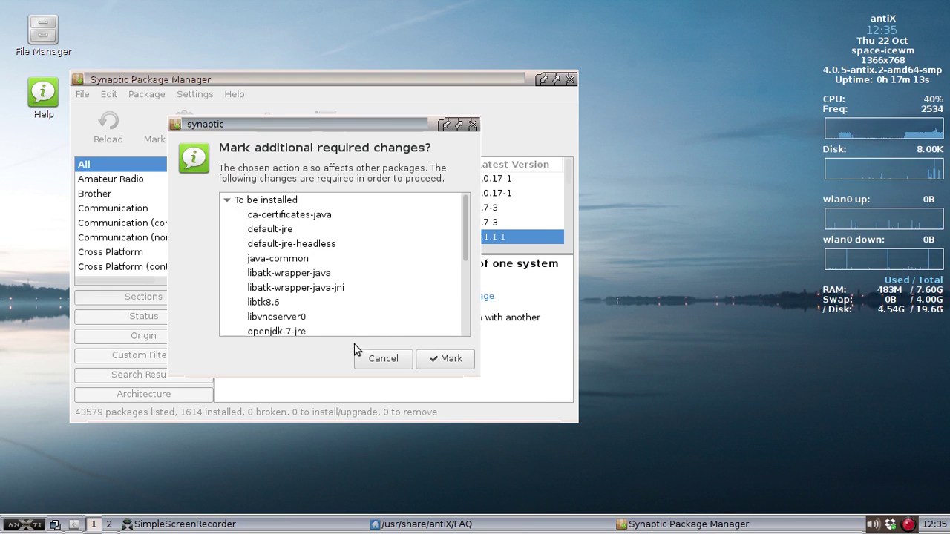
click(450, 357)
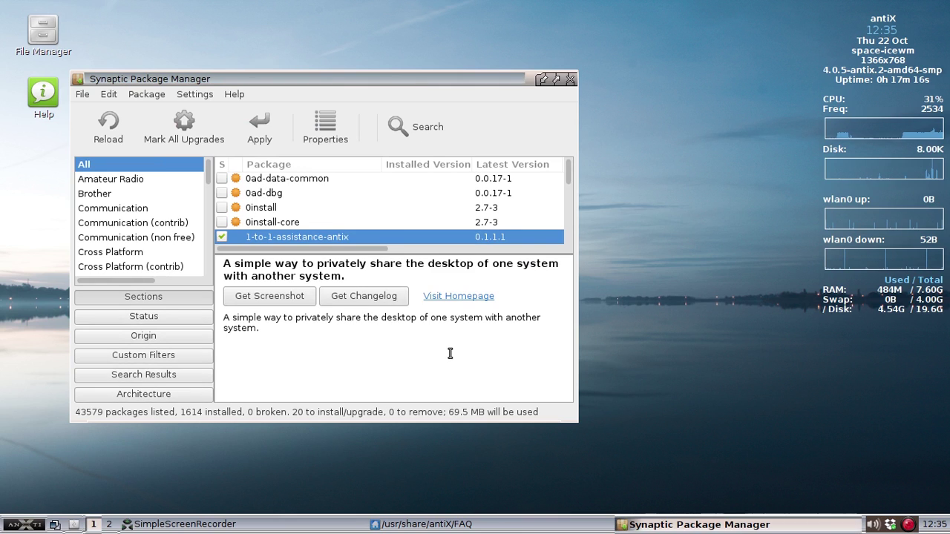
click(268, 141)
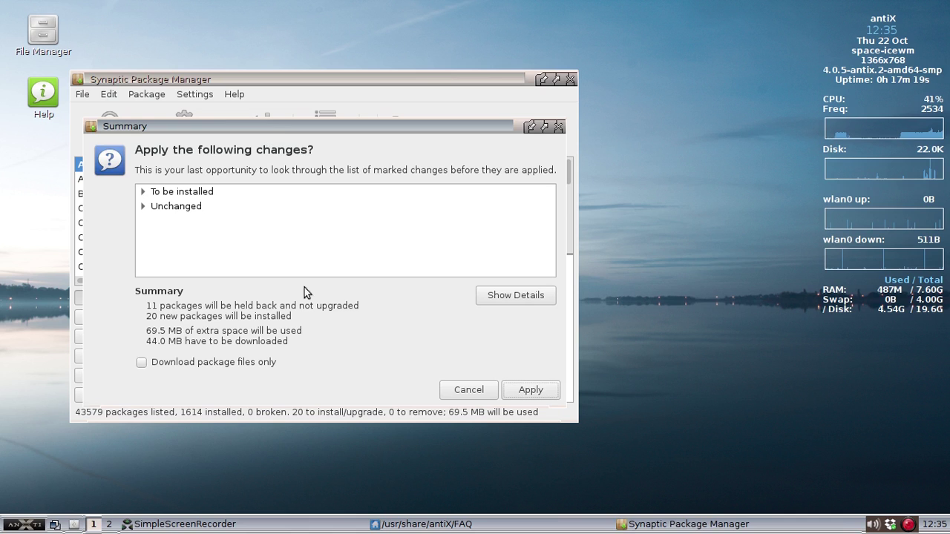
- Confirm installing the 20 new packages and close the notice once the changes are applied
click(522, 388)
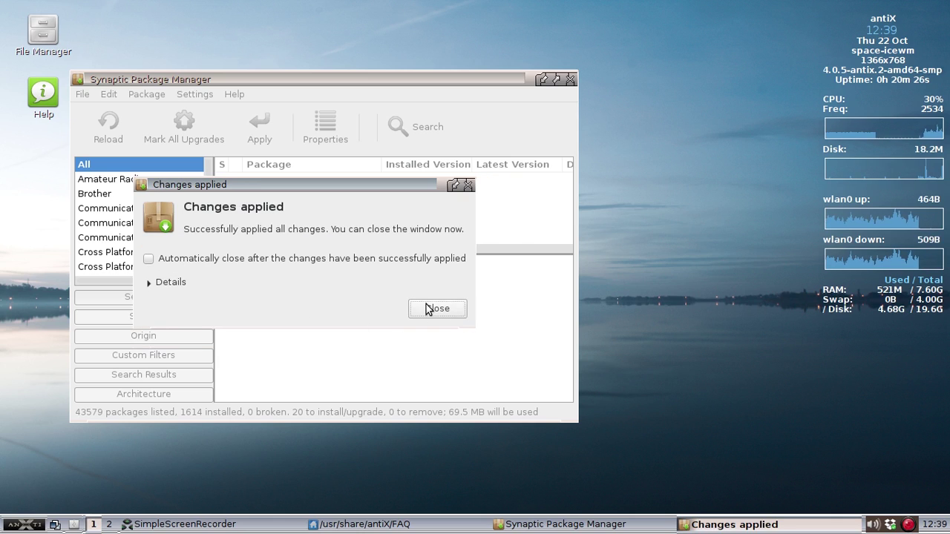
click(428, 308)
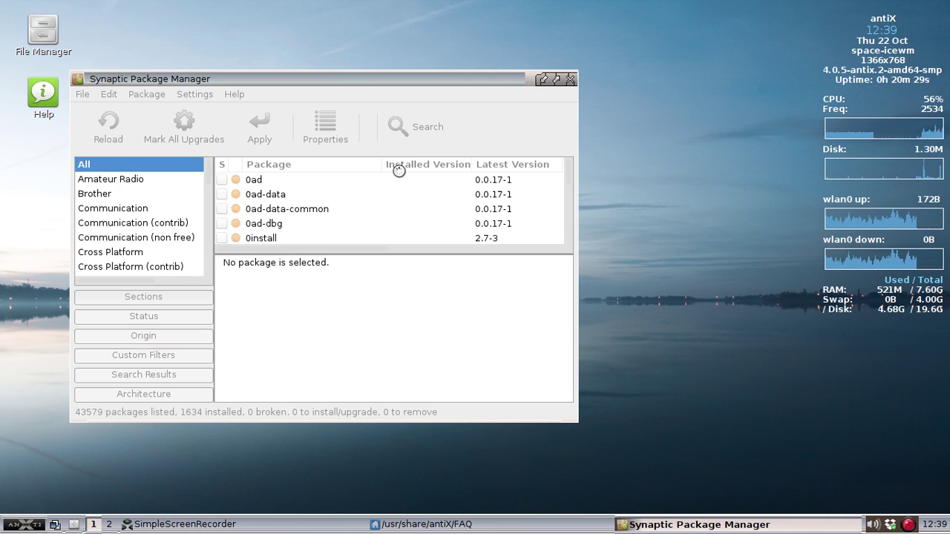
- Close Synaptic and browse the start menu to Applications > Internet
click(570, 79)
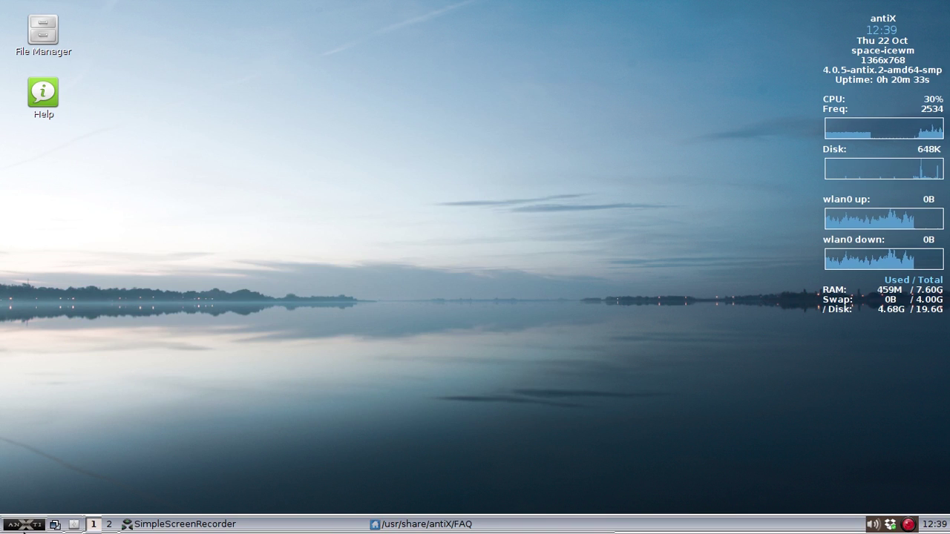
click(26, 526)
click(27, 526)
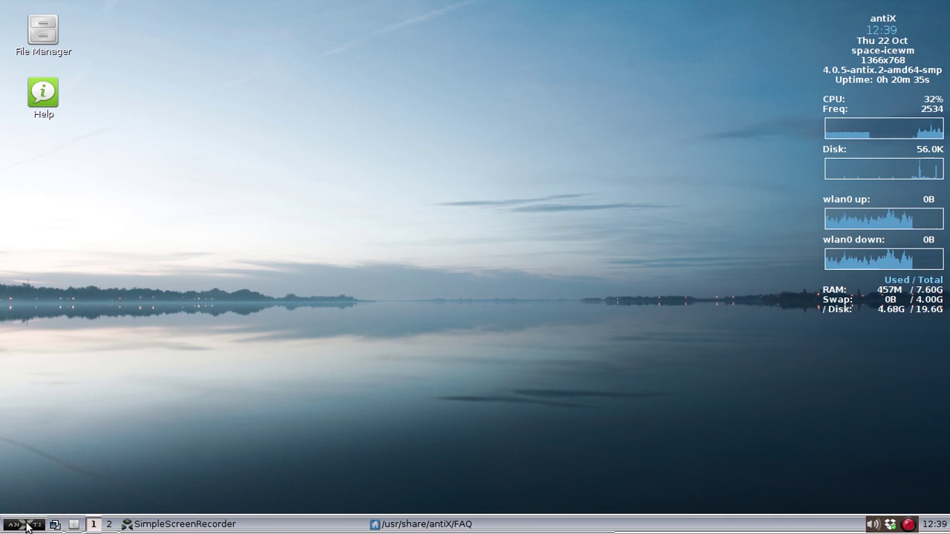
click(26, 525)
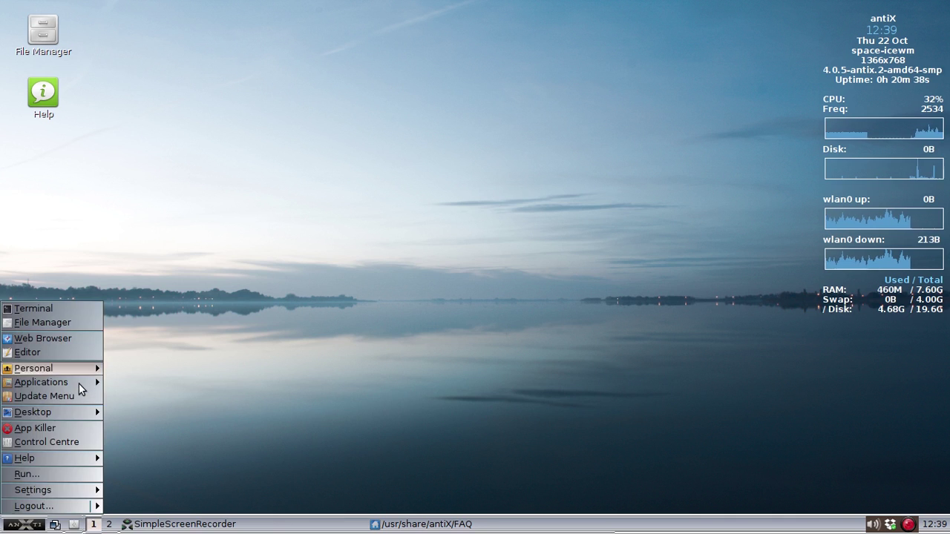
mouse_move(85, 382)
mouse_move(154, 421)
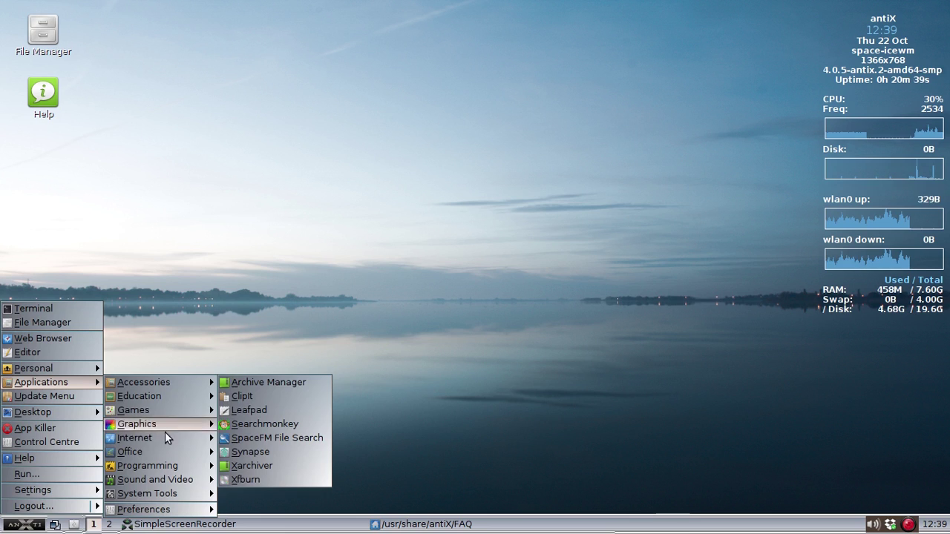
mouse_move(211, 439)
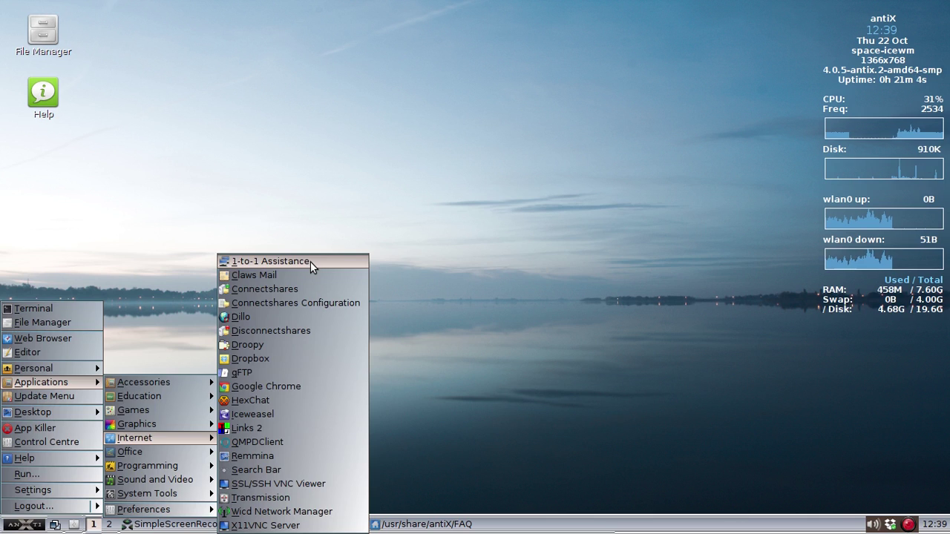
- Start 1-to-1 Assistance in Receive mode with the resolution unchanged, then show the /usr/share/antiX/FAQ folder
click(310, 262)
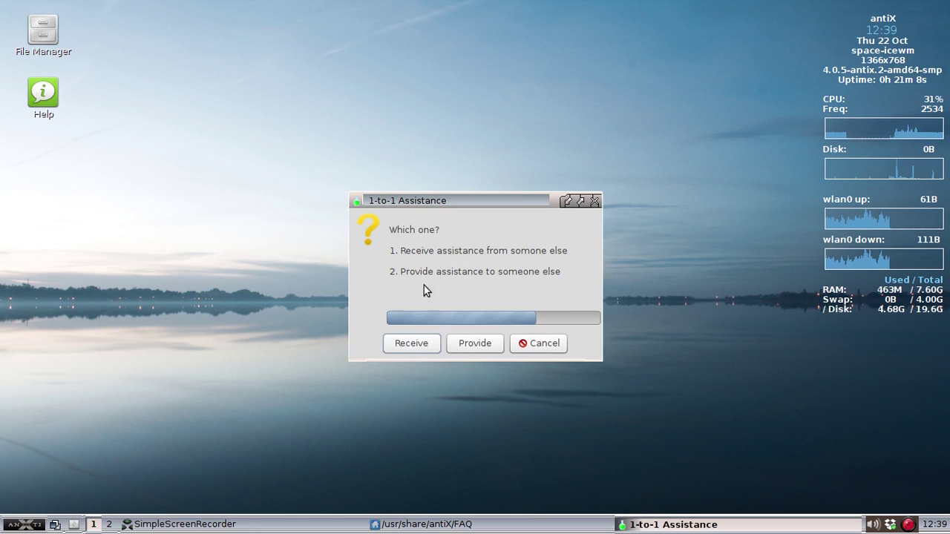
click(419, 345)
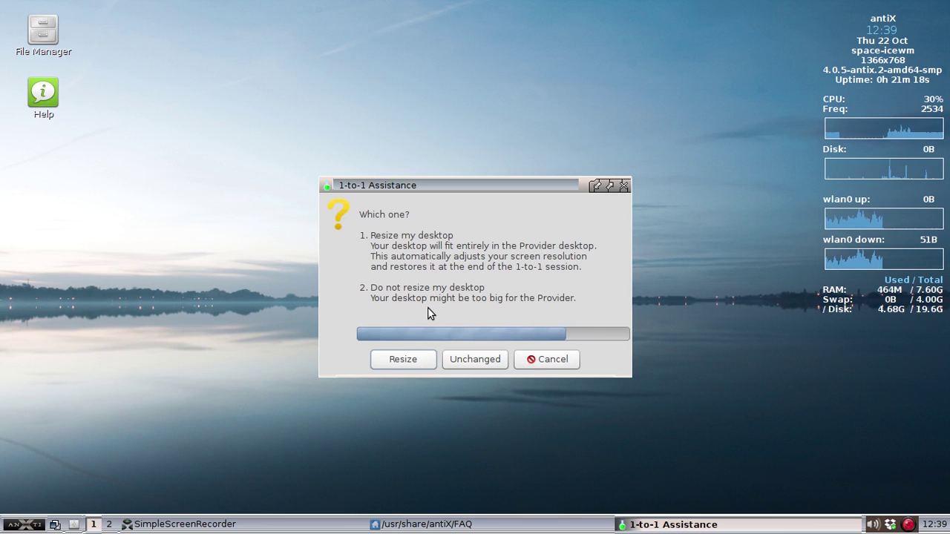
click(474, 360)
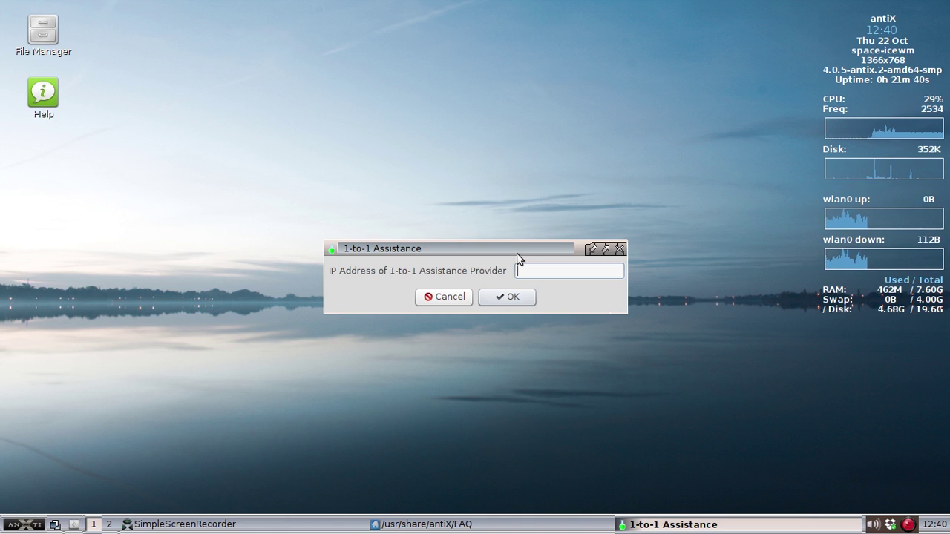
click(407, 528)
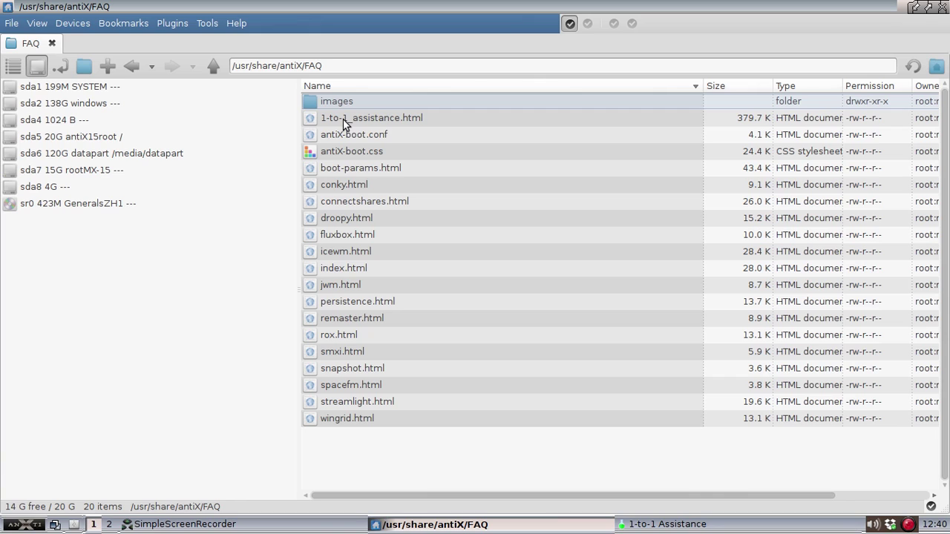
click(343, 118)
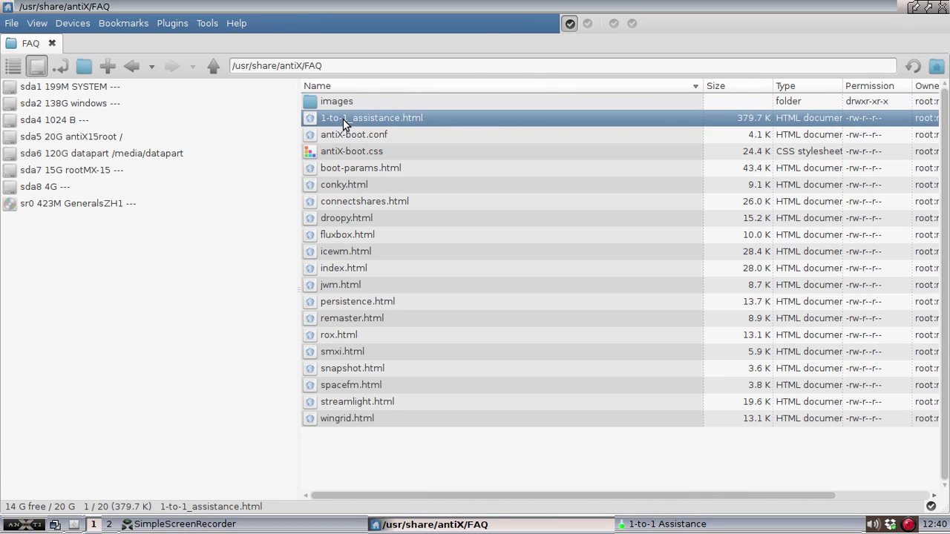
double_click(343, 119)
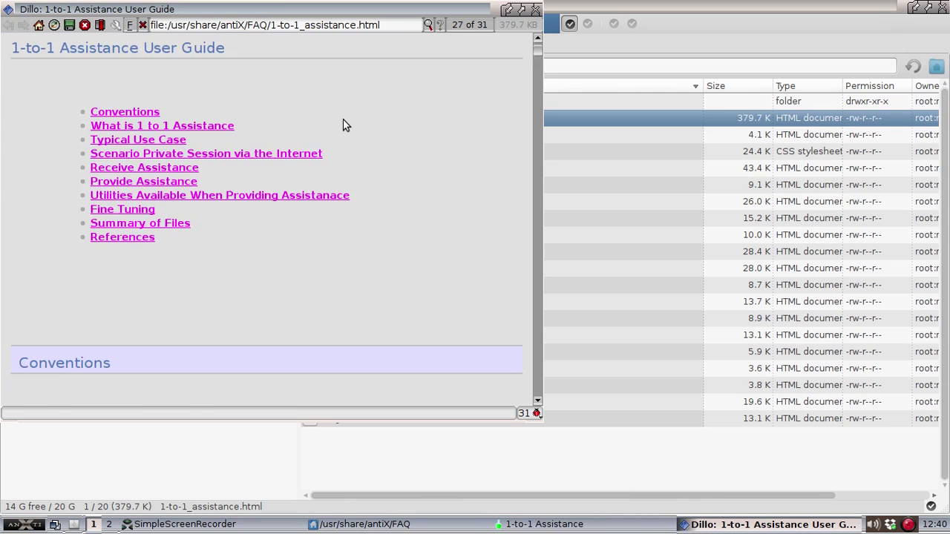
scroll(343, 125, down, 10)
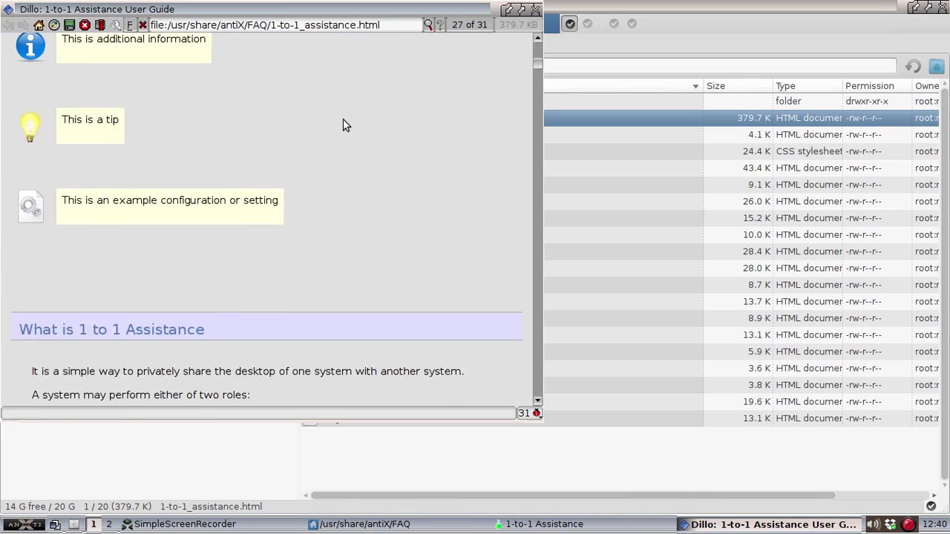
scroll(343, 125, down, 10)
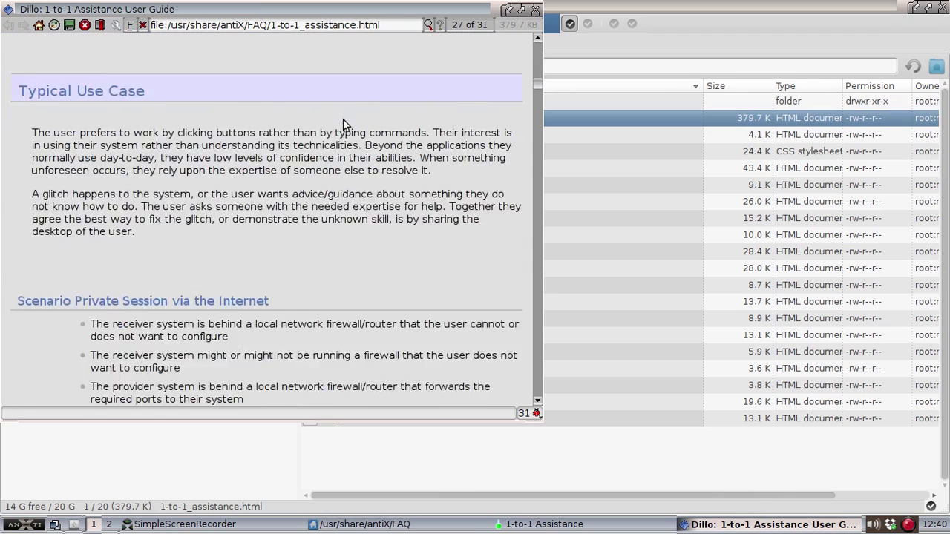
scroll(343, 125, down, 1)
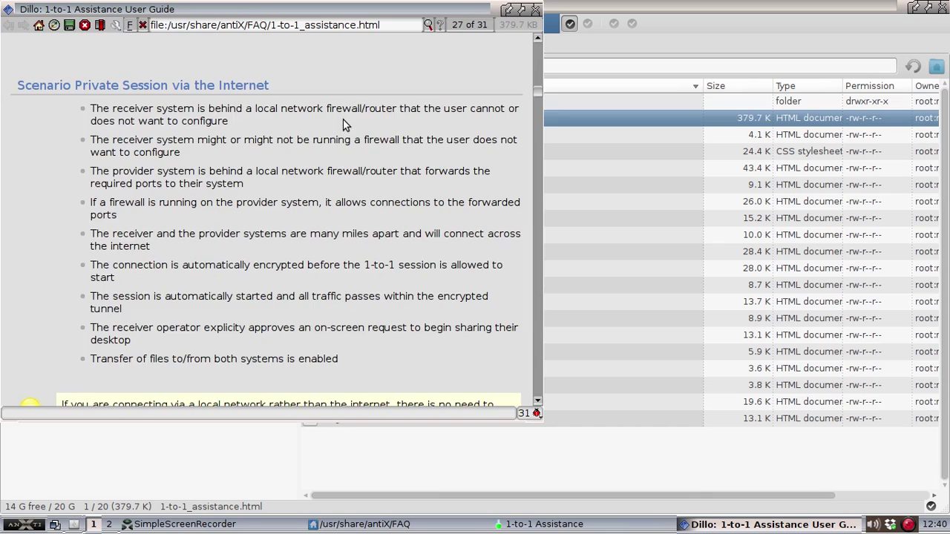
key(ctrl+q)
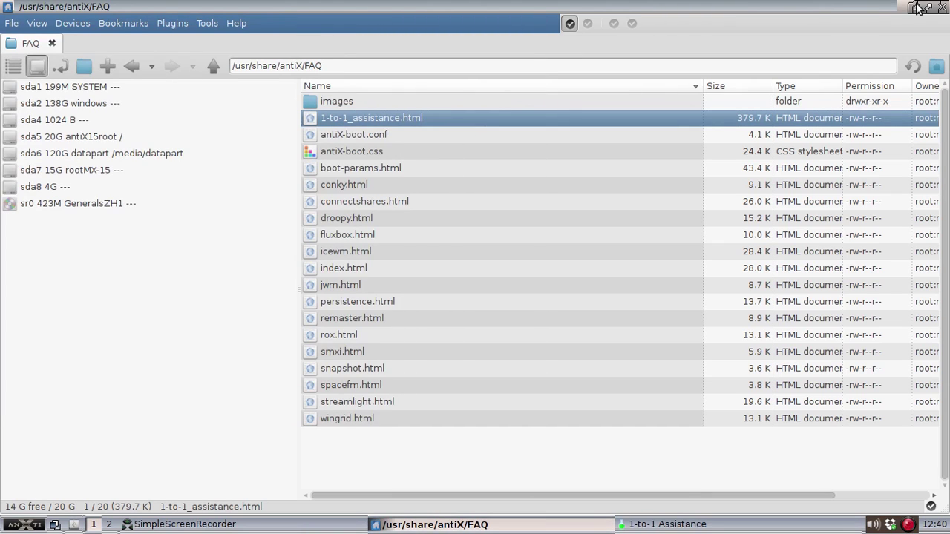
- Minimize the file manager and cancel the empty provider IP address prompt
click(917, 6)
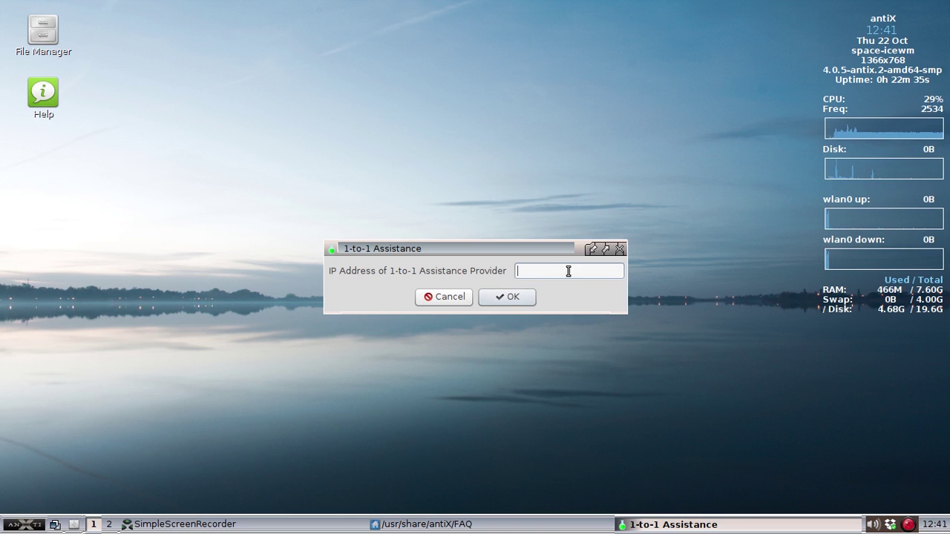
click(452, 300)
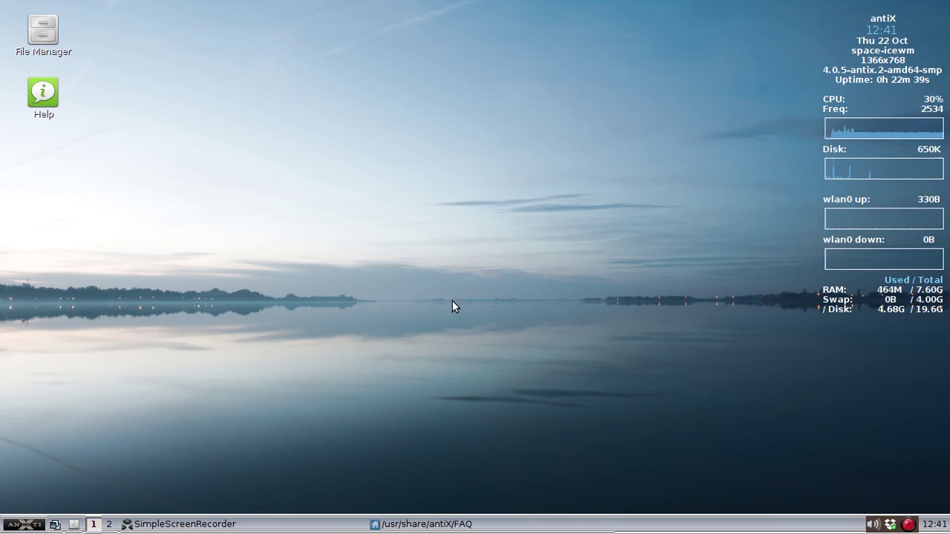
- Relaunch 1-to-1 Assistance from Applications > Internet in the antiX menu
click(32, 524)
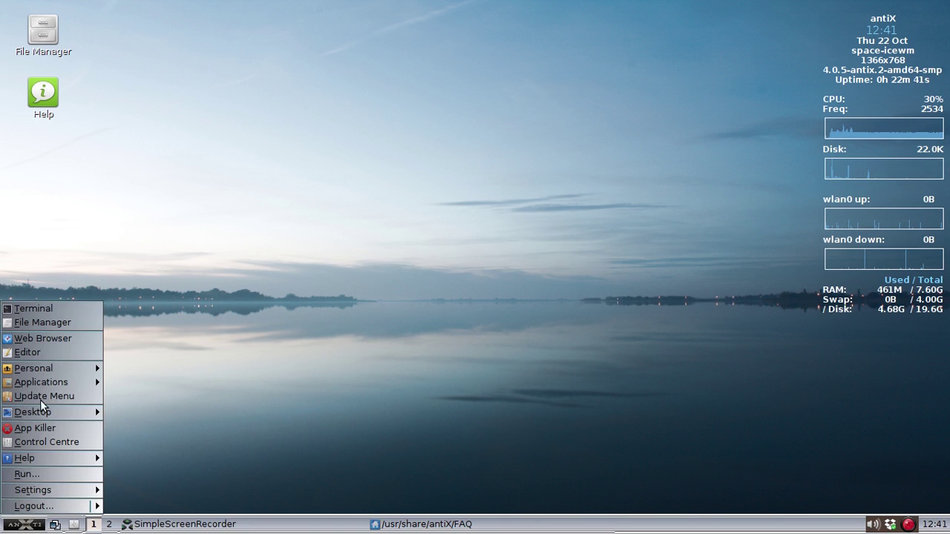
mouse_move(50, 383)
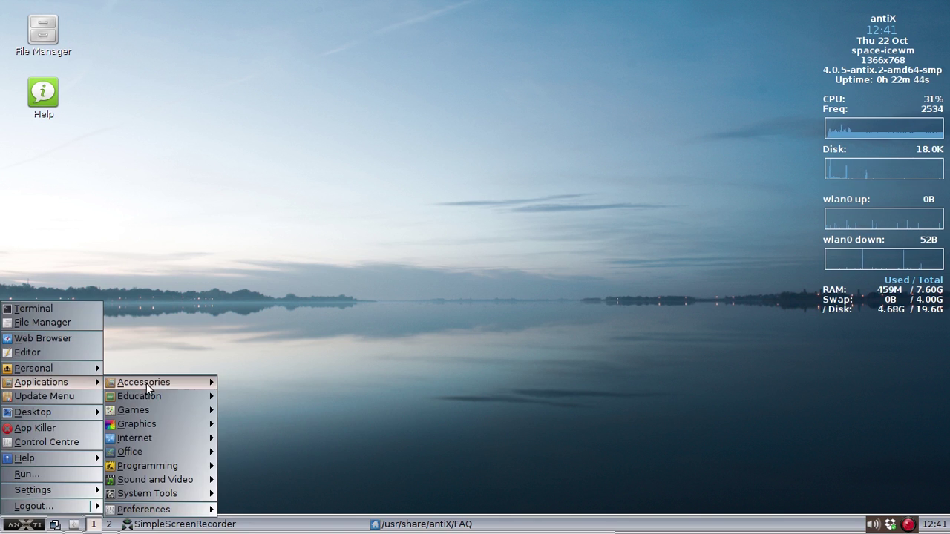
mouse_move(174, 380)
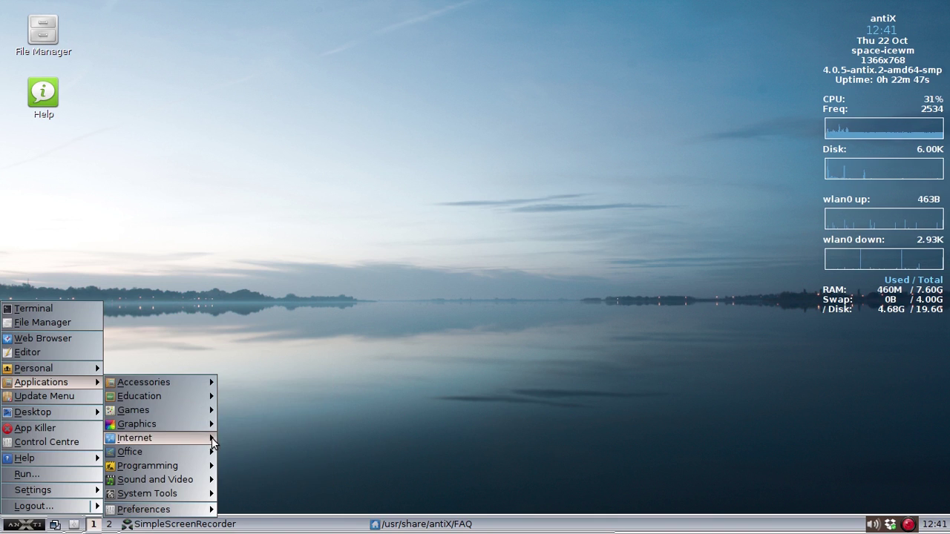
mouse_move(176, 438)
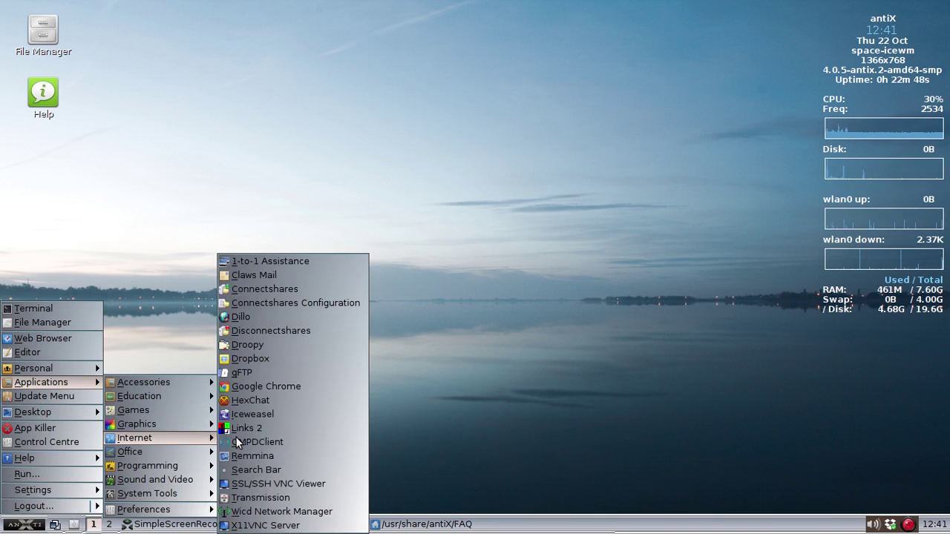
click(297, 262)
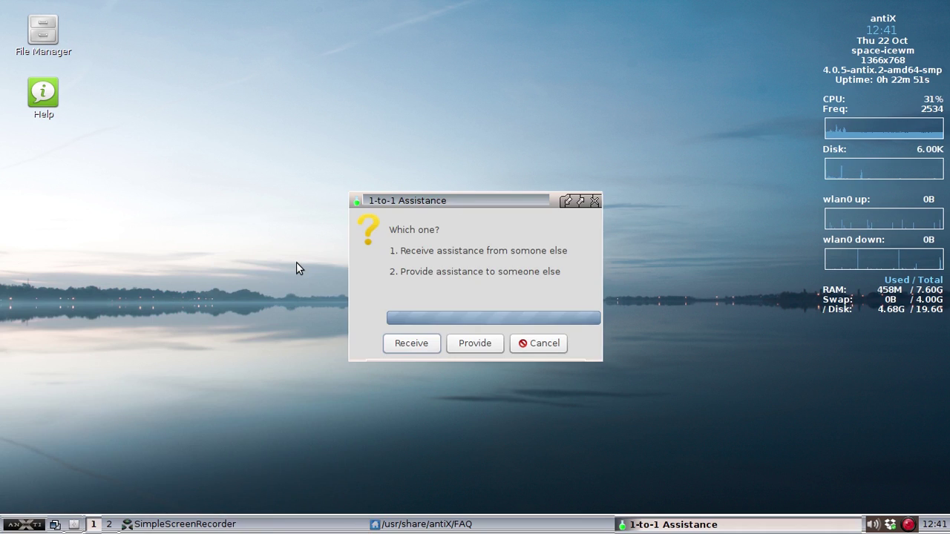
- Choose Provide and generate a new self-signed listen certificate, declining to view the cert and key
click(474, 345)
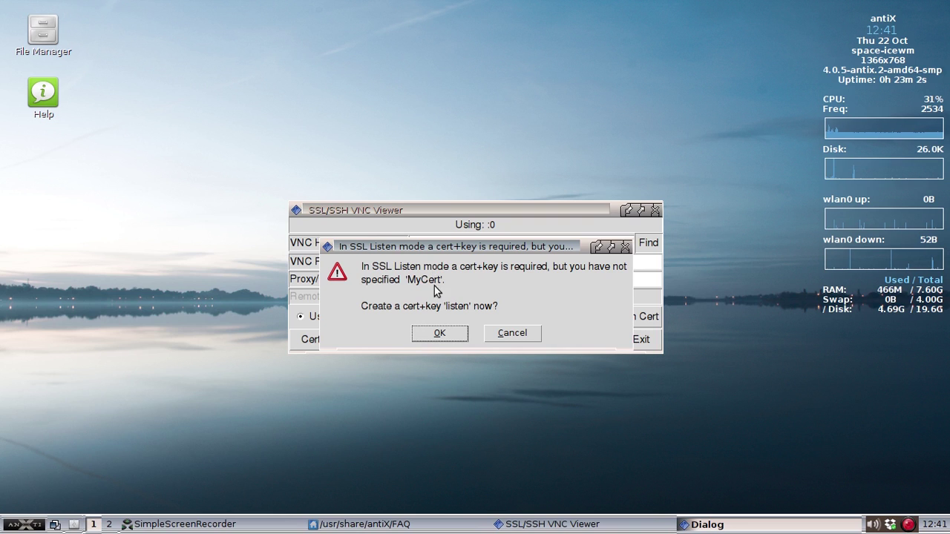
click(447, 331)
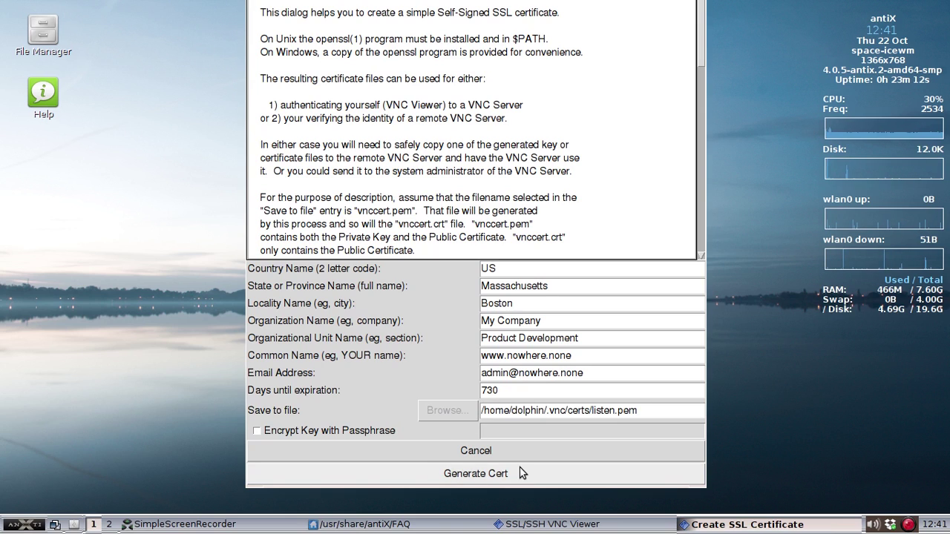
click(476, 473)
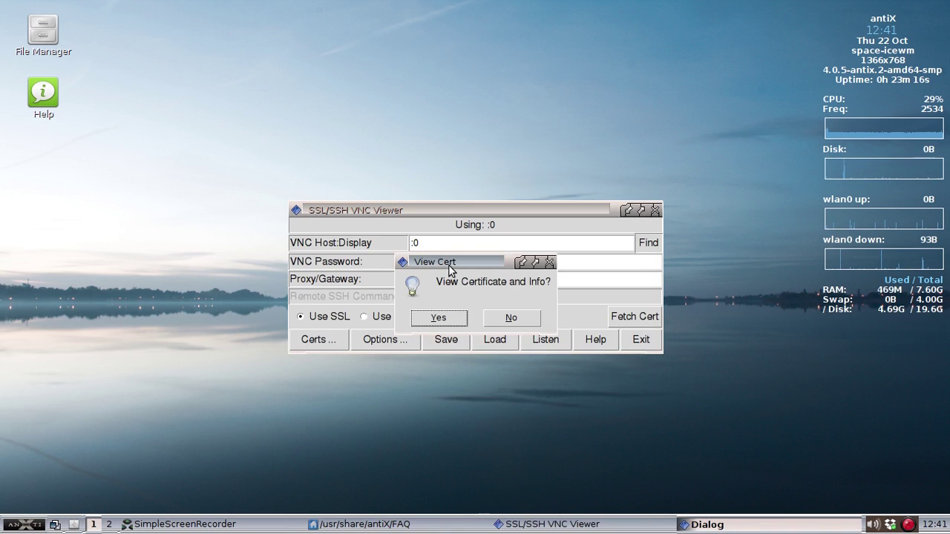
click(501, 319)
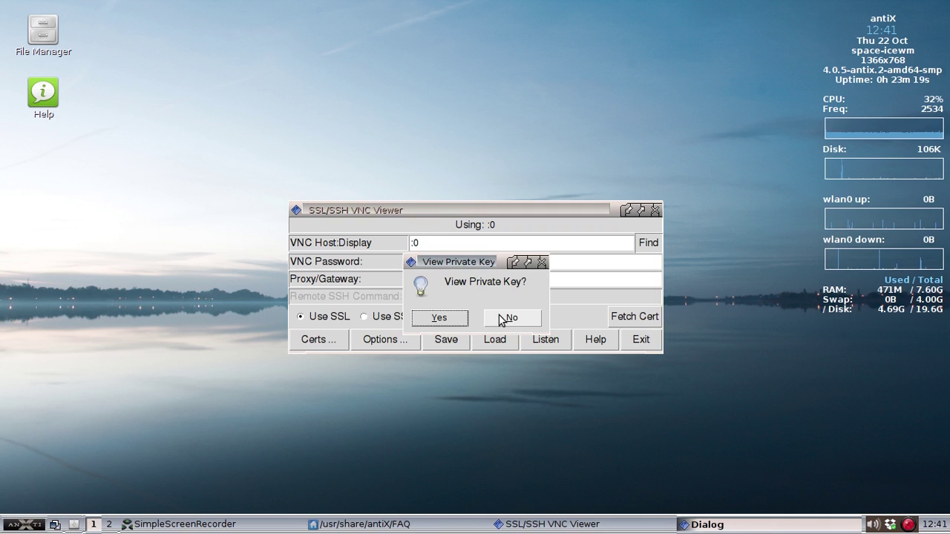
click(506, 318)
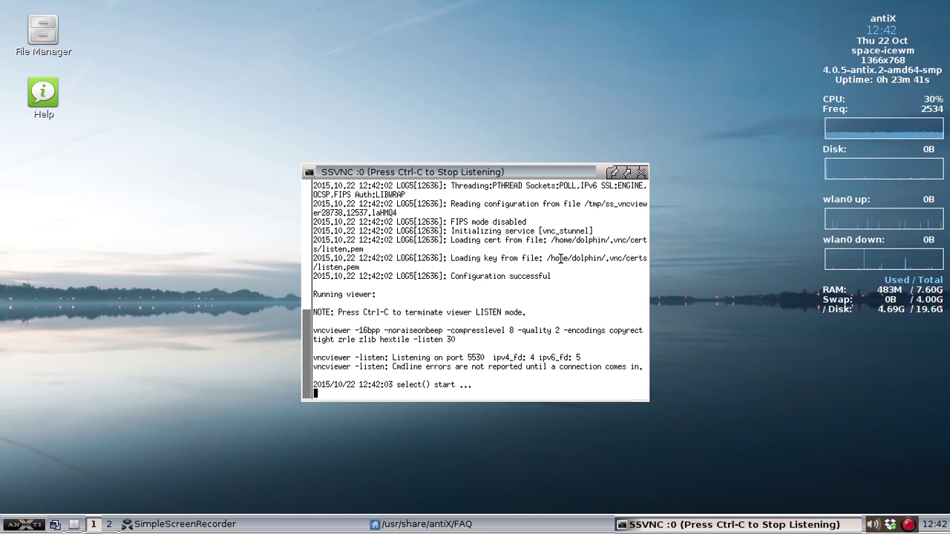
- Open a terminal from the antiX menu and run sudo ifconfig to find the network address
click(16, 525)
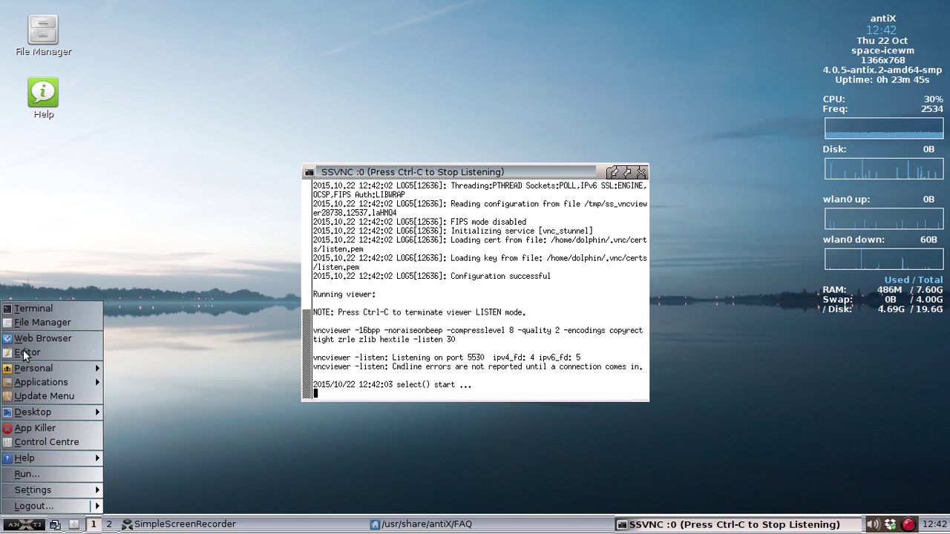
click(44, 310)
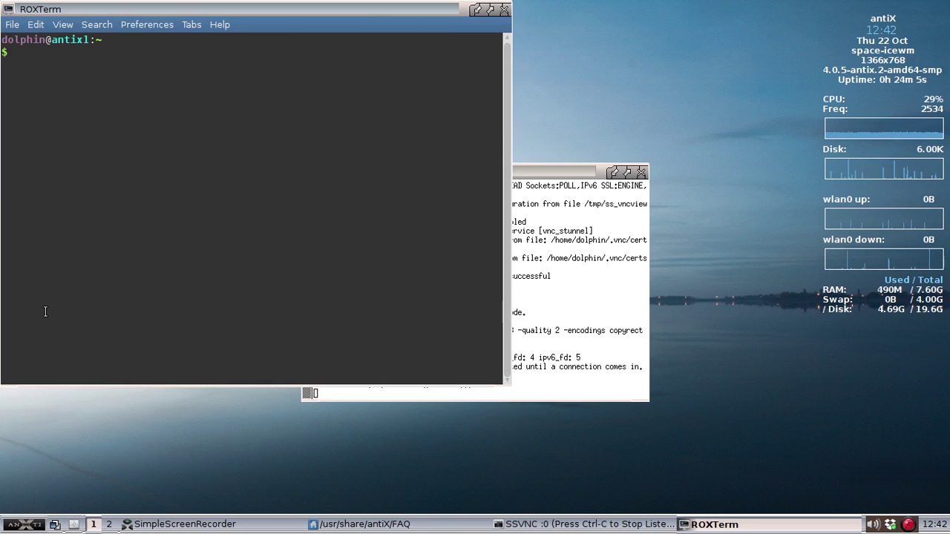
text(sudo ifoc)
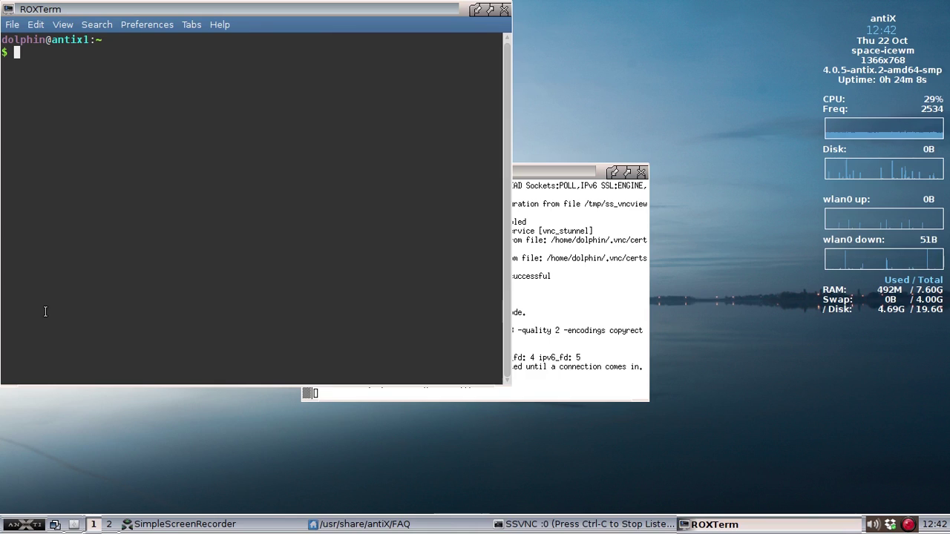
key(BackSpace)
key(BackSpace)
text(config)
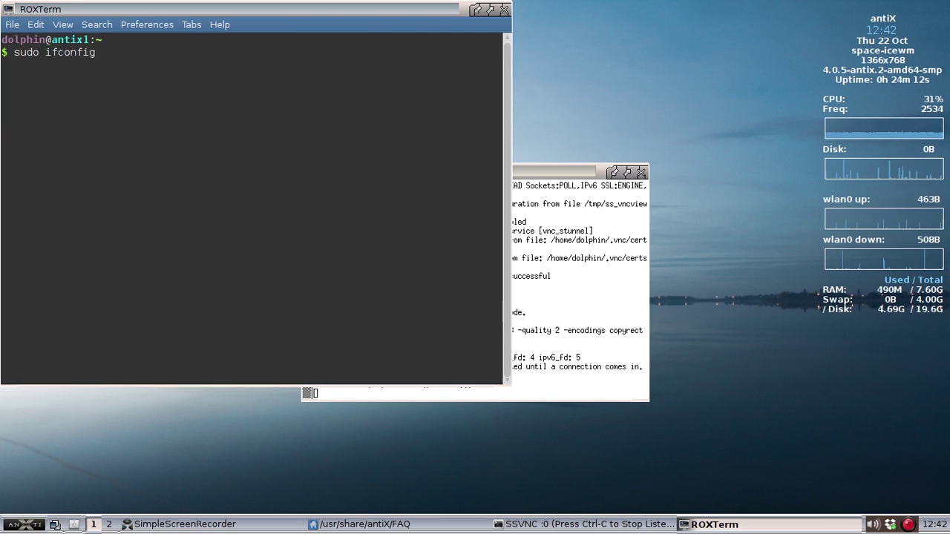
key(Return)
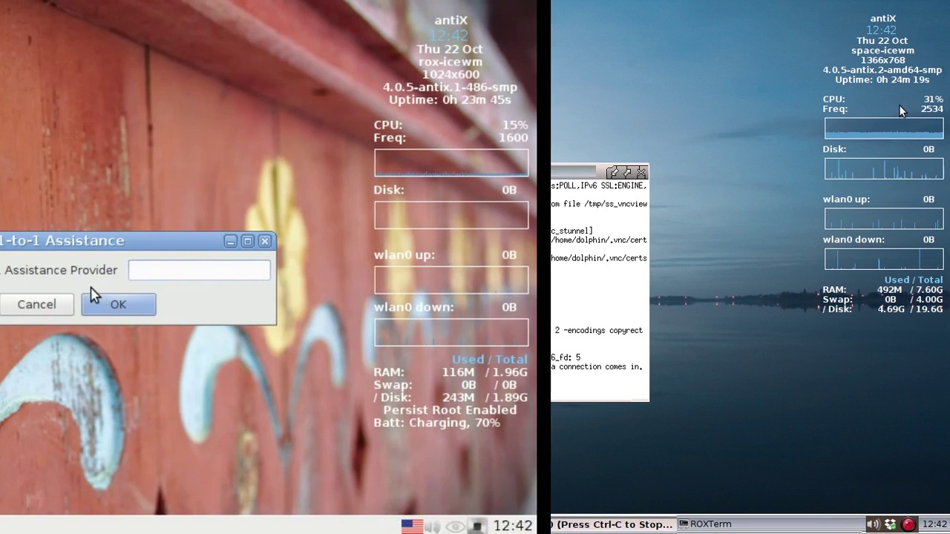
- Connect the remote machine to provider IP 192.168.1.137 and accept the incoming VNC connection
text(192.)
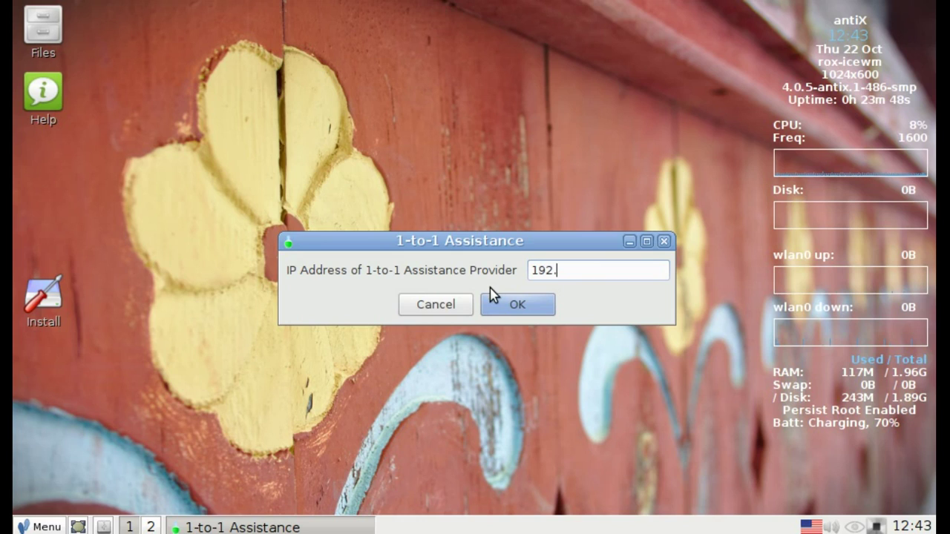
text(168.1)
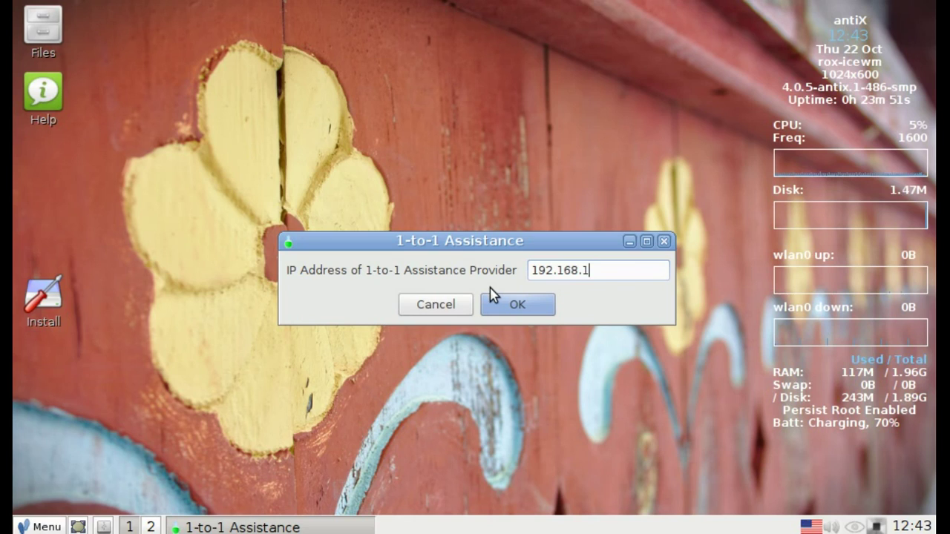
text(.137)
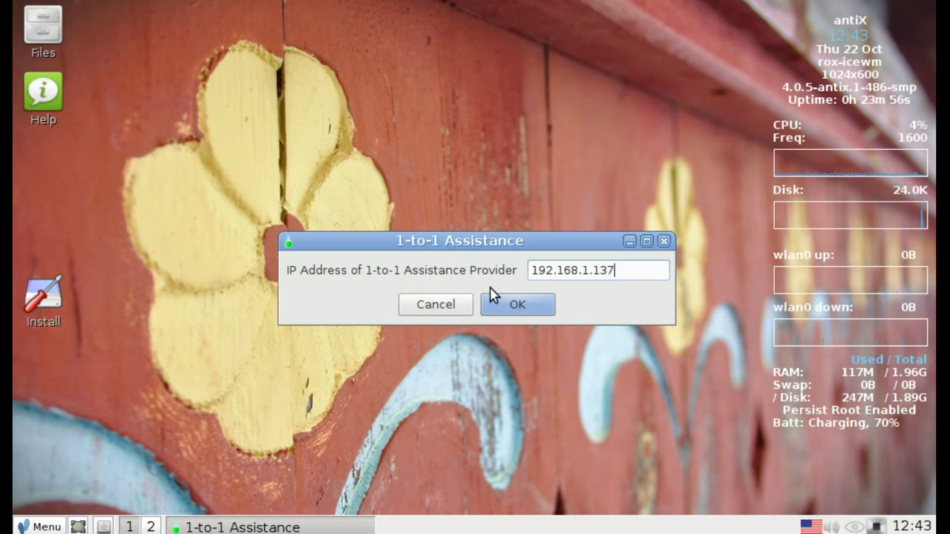
key(Return)
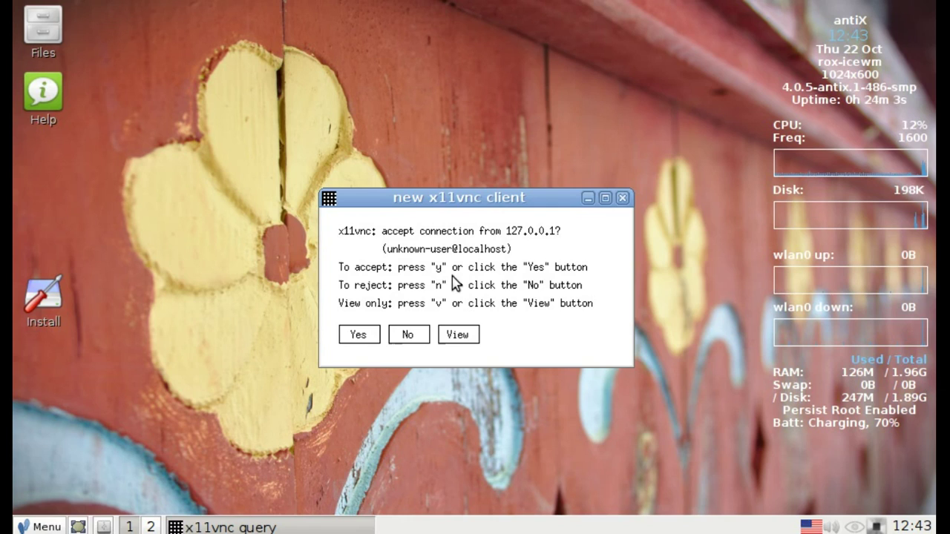
click(359, 335)
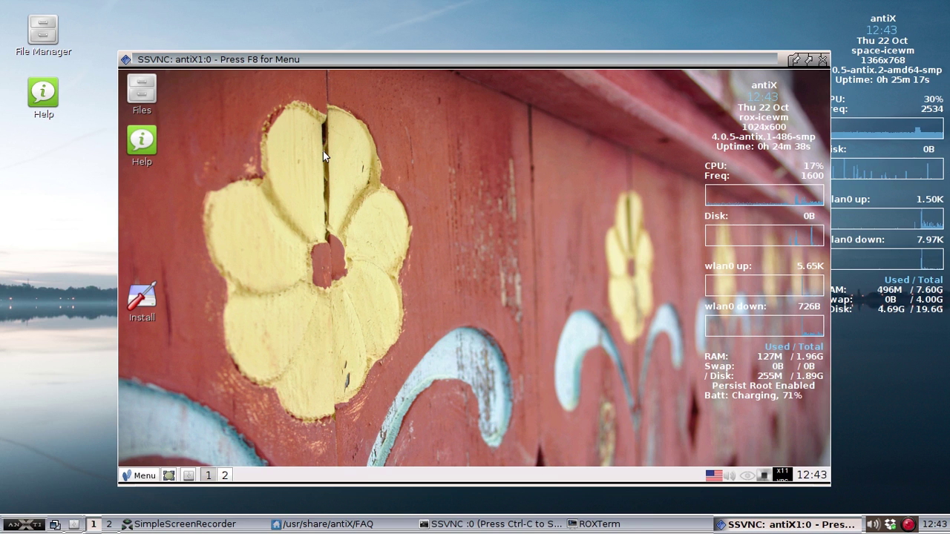
key(F8)
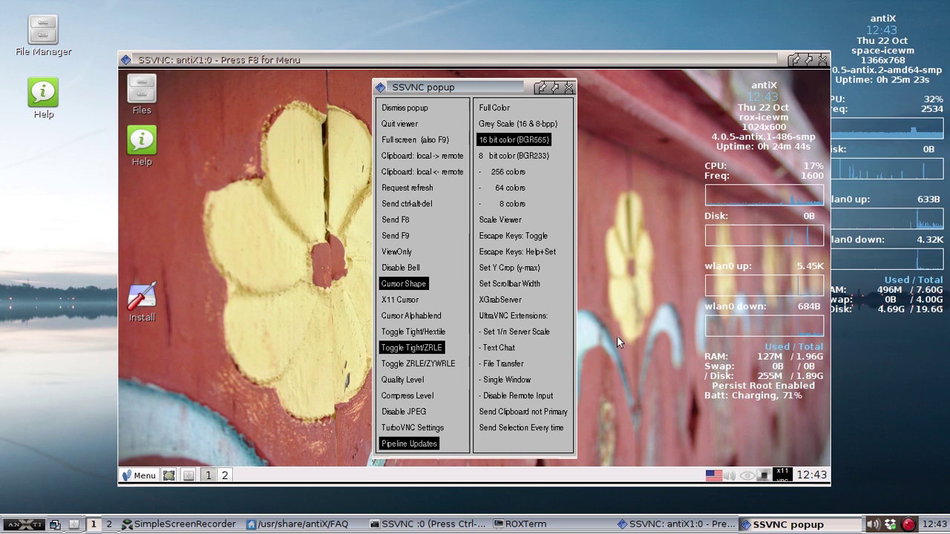
click(676, 323)
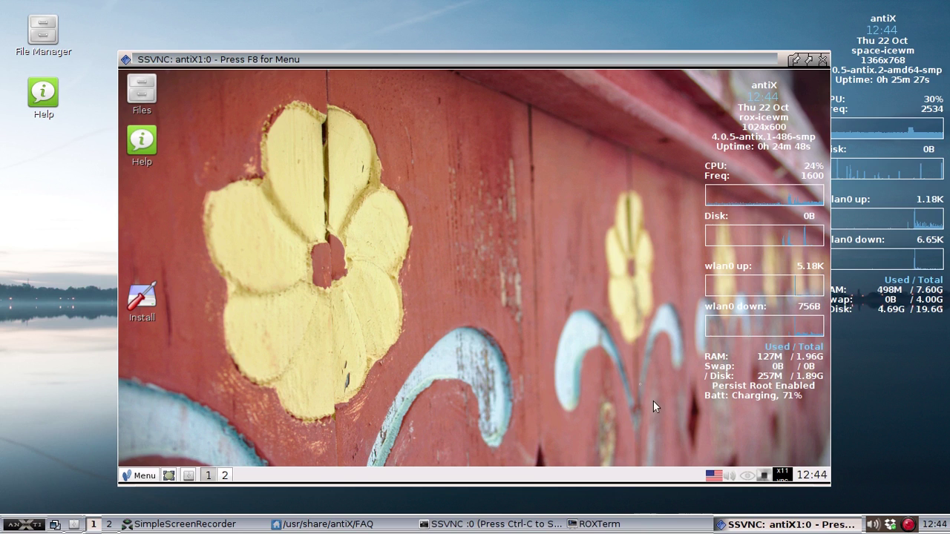
click(144, 468)
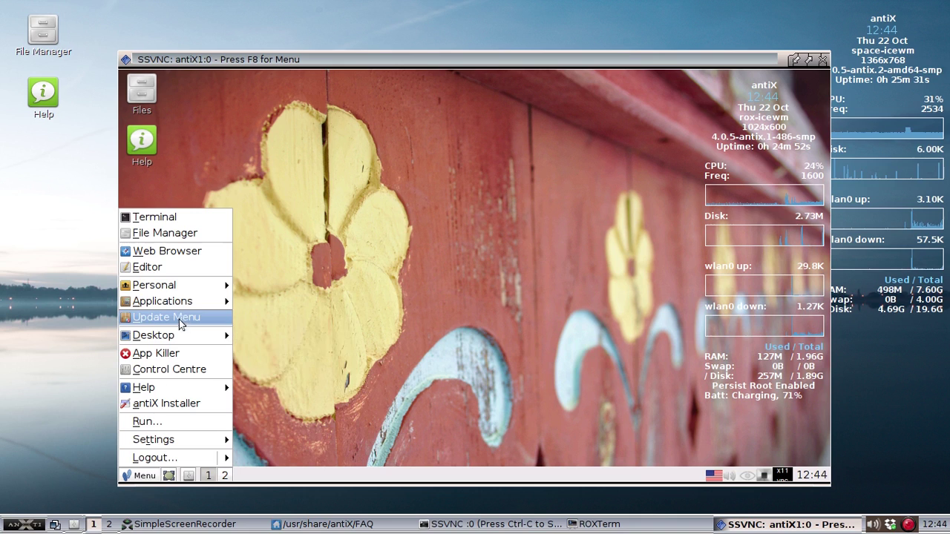
mouse_move(184, 307)
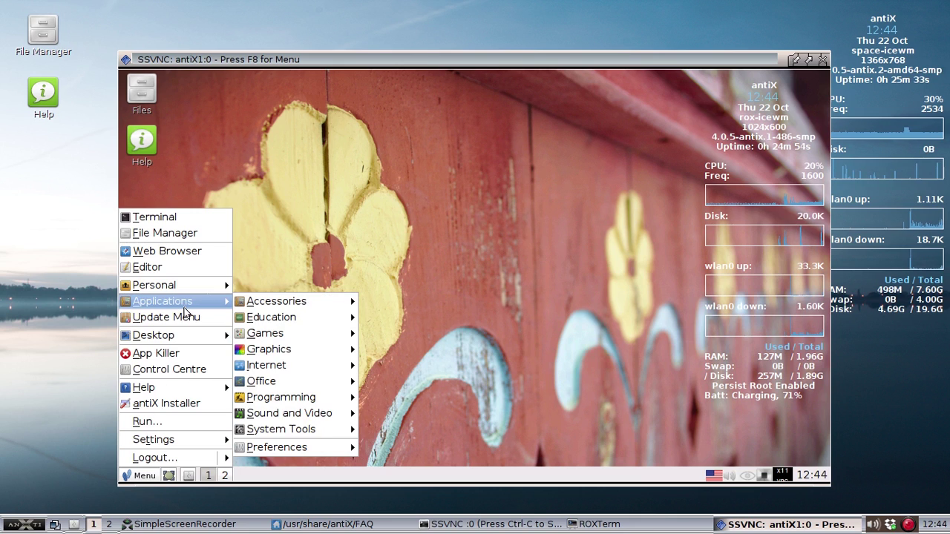
click(367, 184)
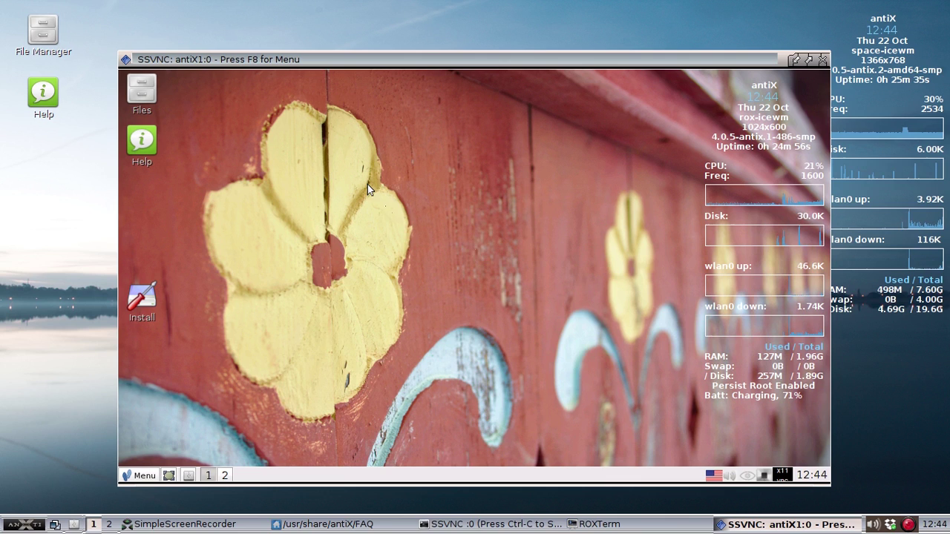
click(783, 476)
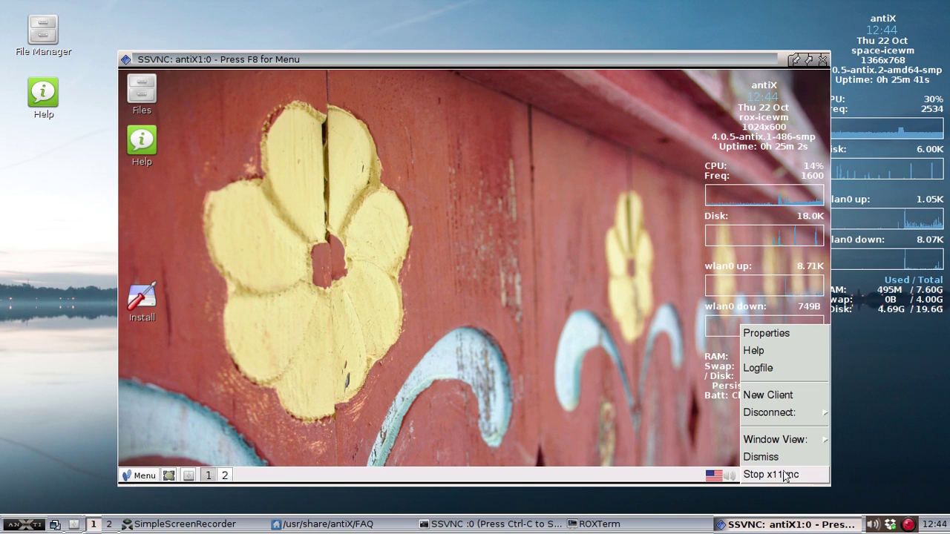
click(525, 263)
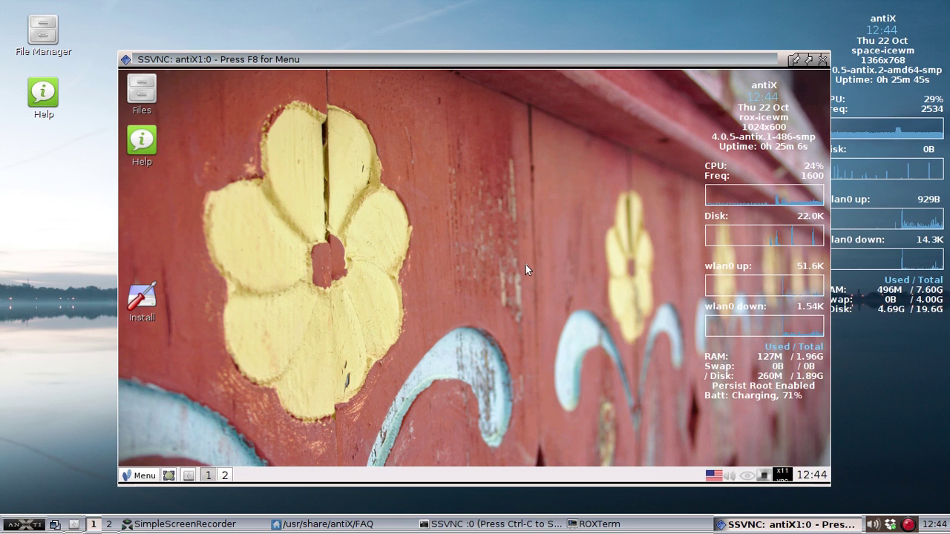